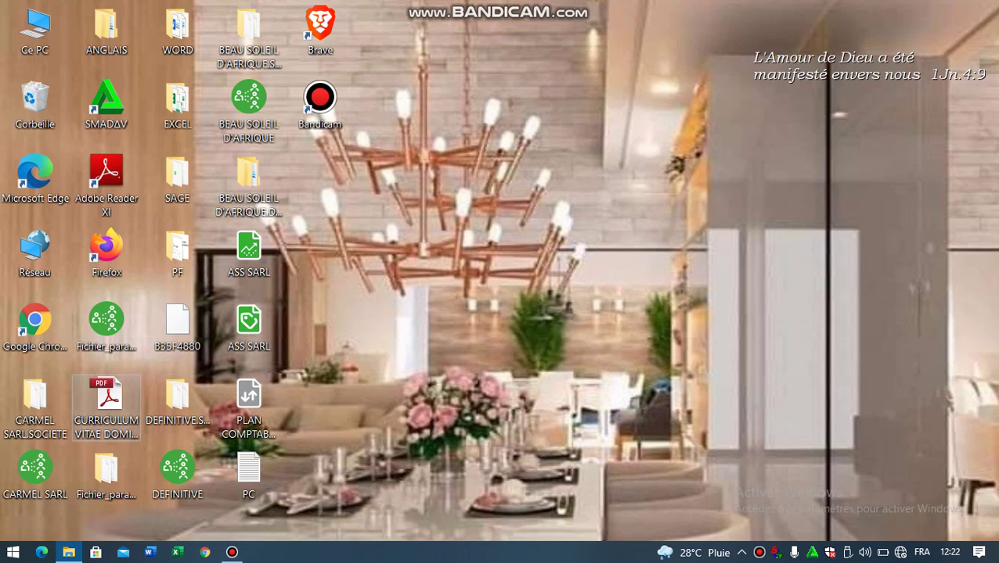
- Launch Sage 100 Comptabilité i7 from the Sage program folder
left_click(13, 550)
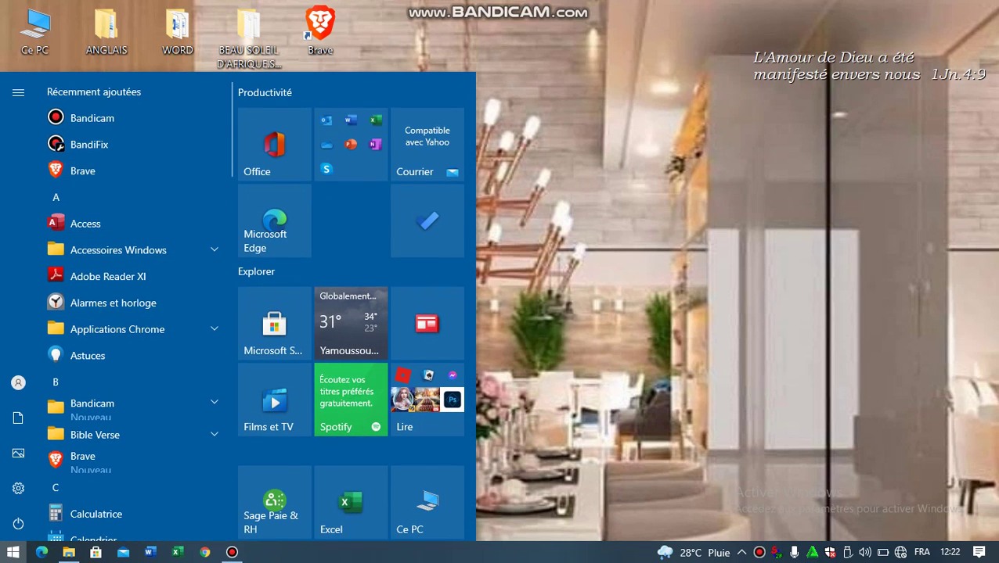
scroll(133, 306, "down", 1)
scroll(133, 305, "down", 10)
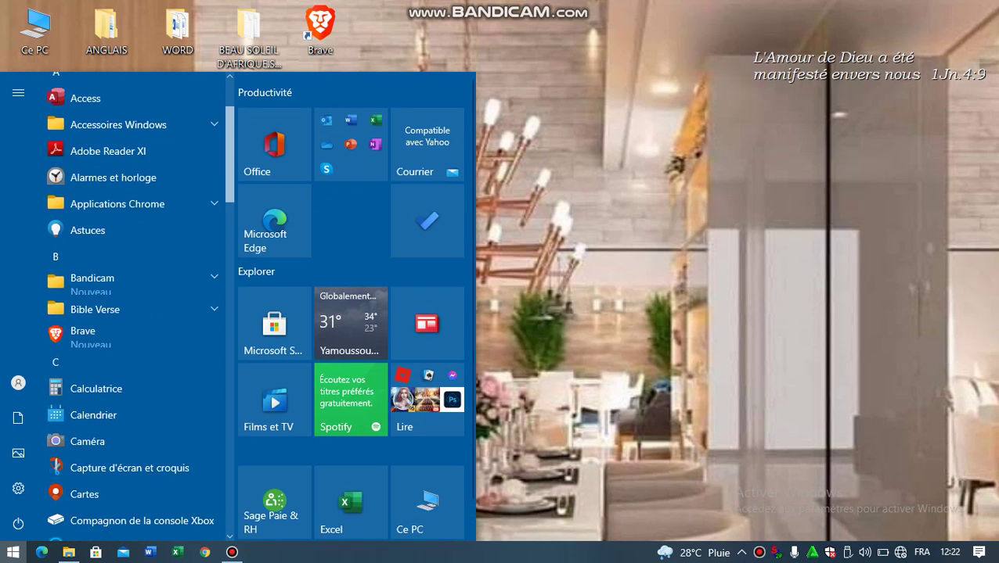
scroll(118, 305, "down", 10)
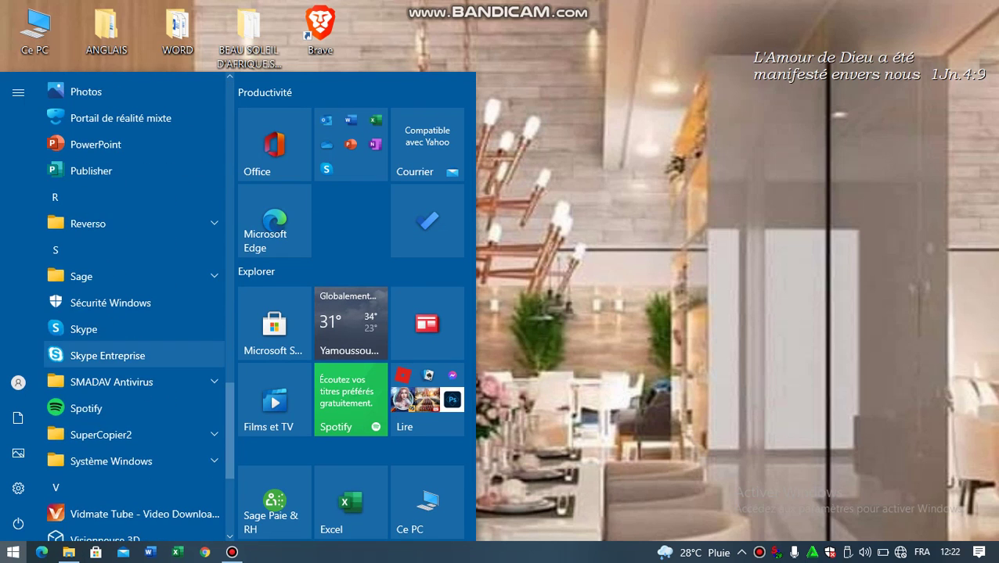
left_click(118, 276)
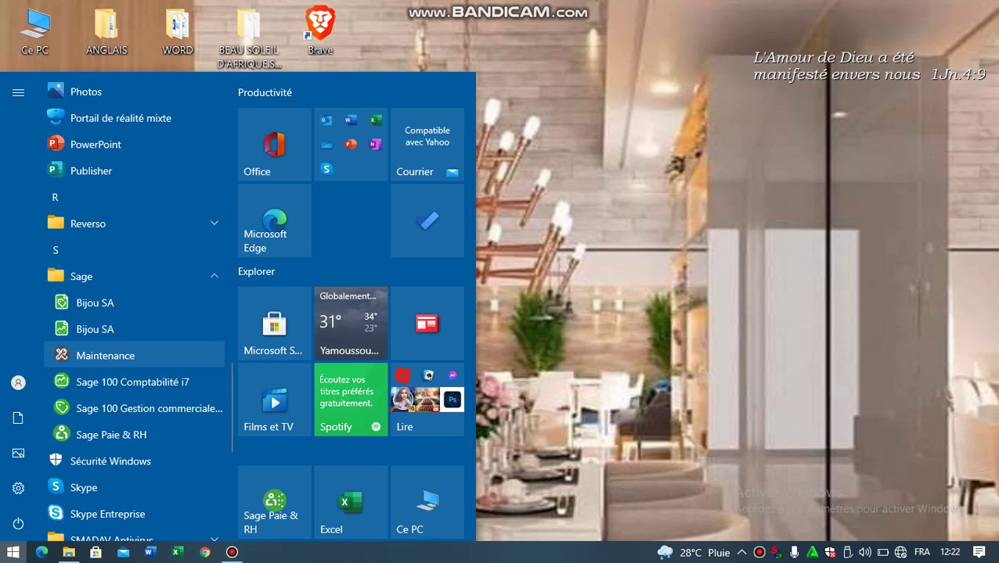
left_click(133, 382)
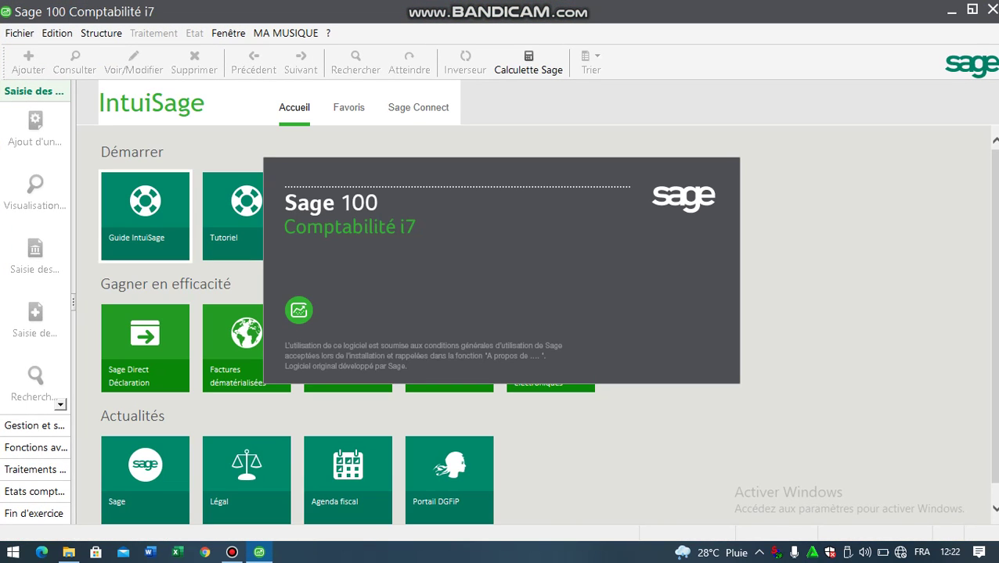
- Start creating a new accounting file with WORLD SARL as the company name
key("Right")
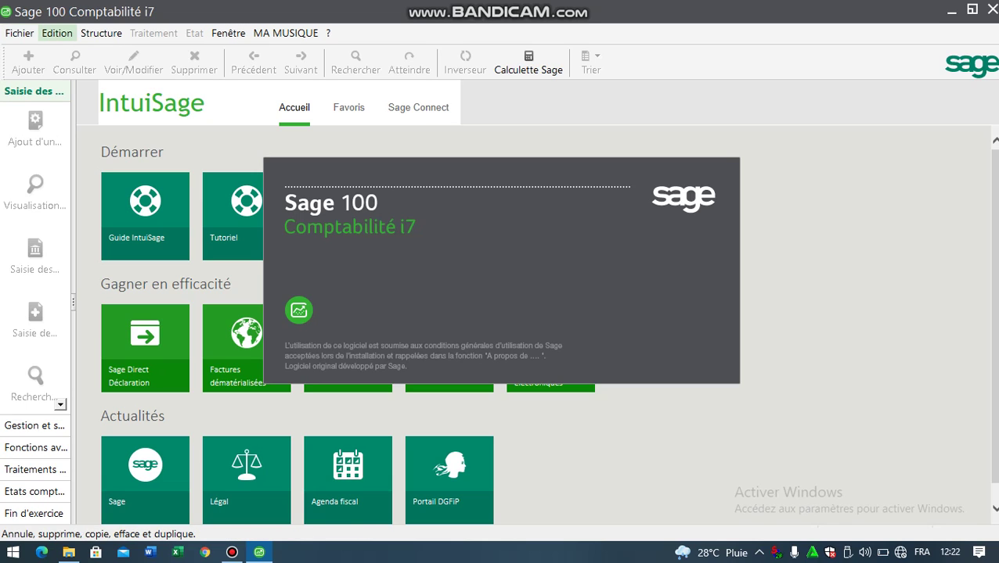
key("Right")
key("Left")
key("Left")
key("Return")
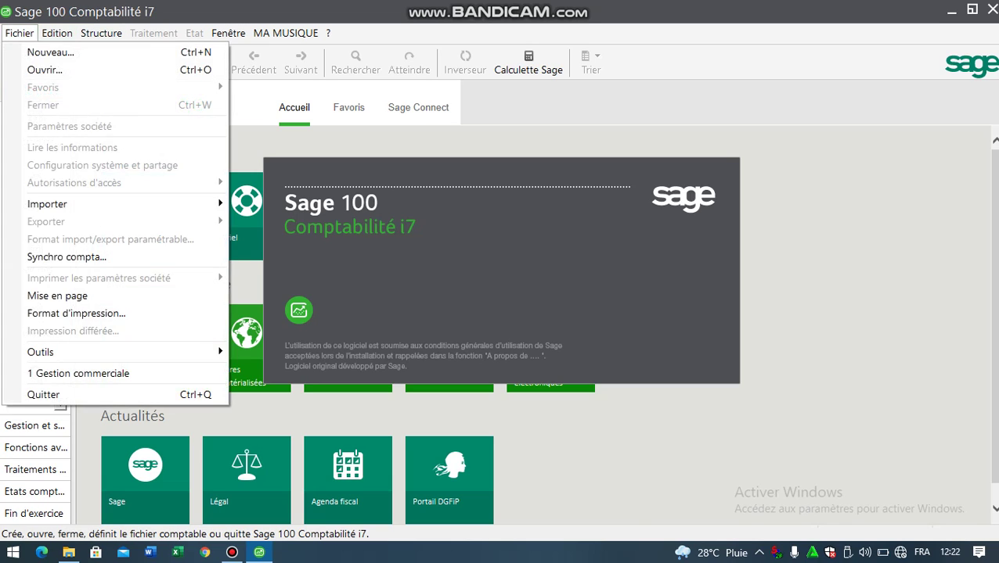
key("Down")
key("Return")
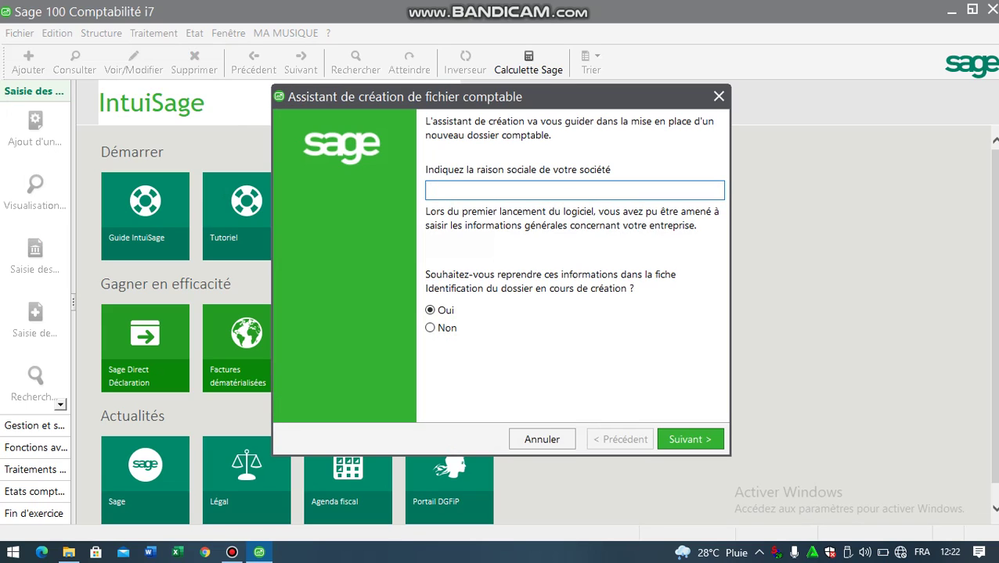
type("WORLD SARL")
key("Return")
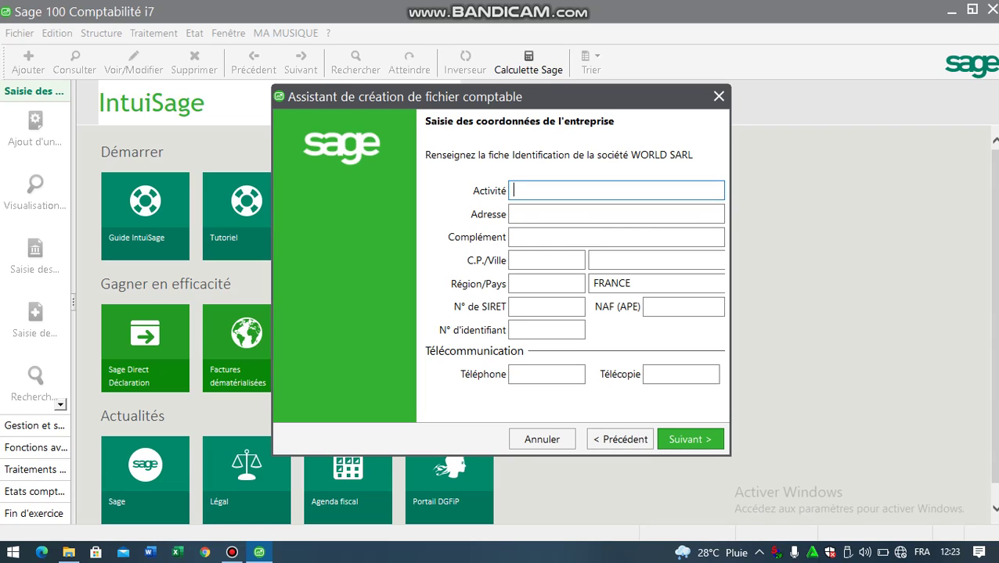
- Fill in the company's activity as ACHAT ET VENTE DE MARCHANDISE and its country as COTE D'IVOIRE
type("ACHAT ET VENTE DE ")
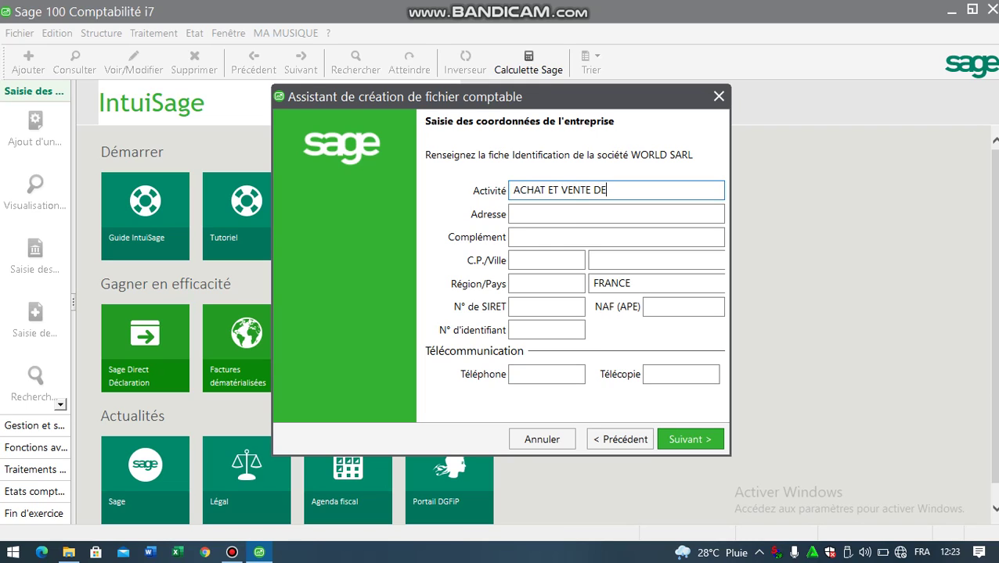
type("MARCHANDISE")
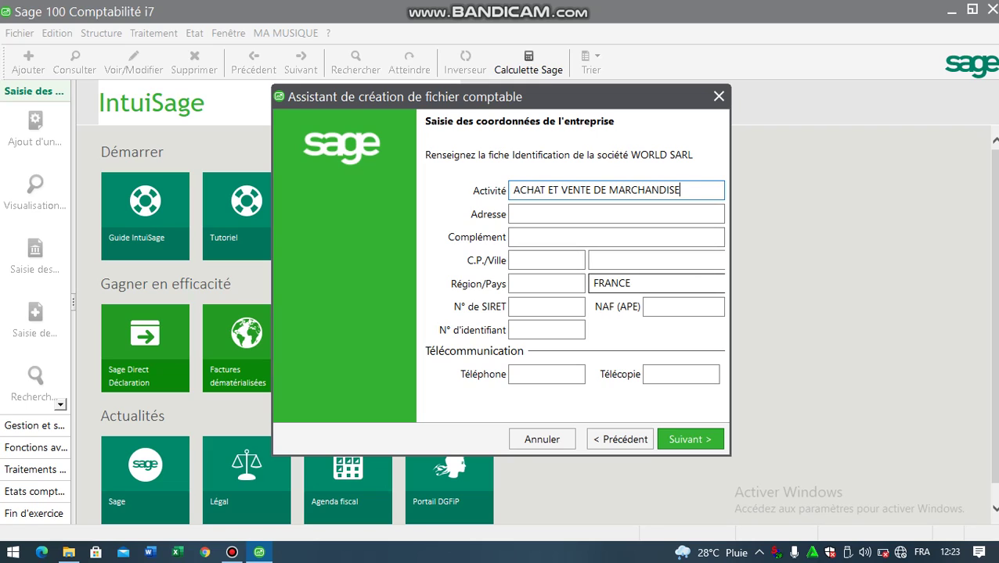
left_click(625, 284)
key("Right")
key("BackSpace")
key("BackSpace")
key("BackSpace")
key("BackSpace")
key("BackSpace")
key("BackSpace")
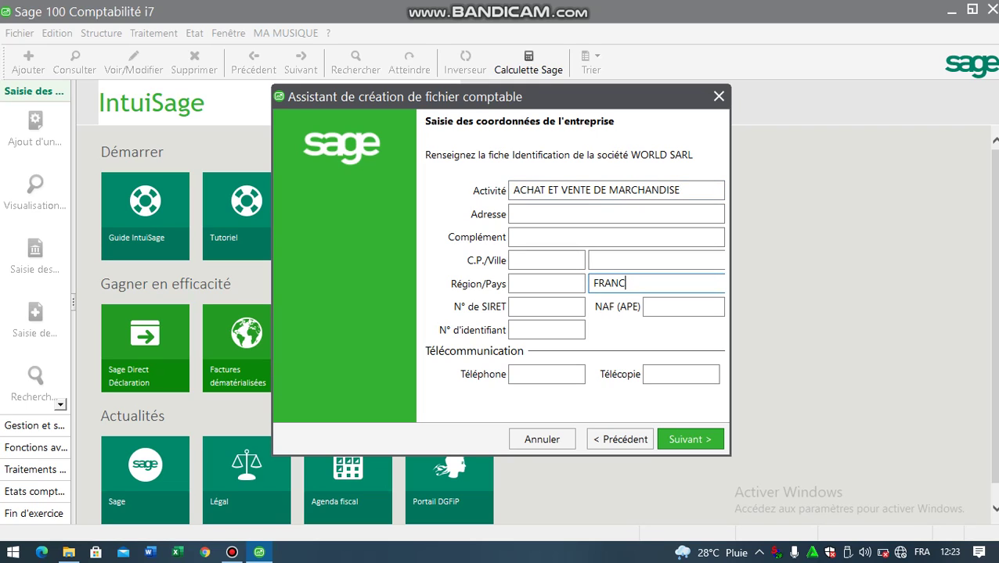
type("COTE D'IVOIRE")
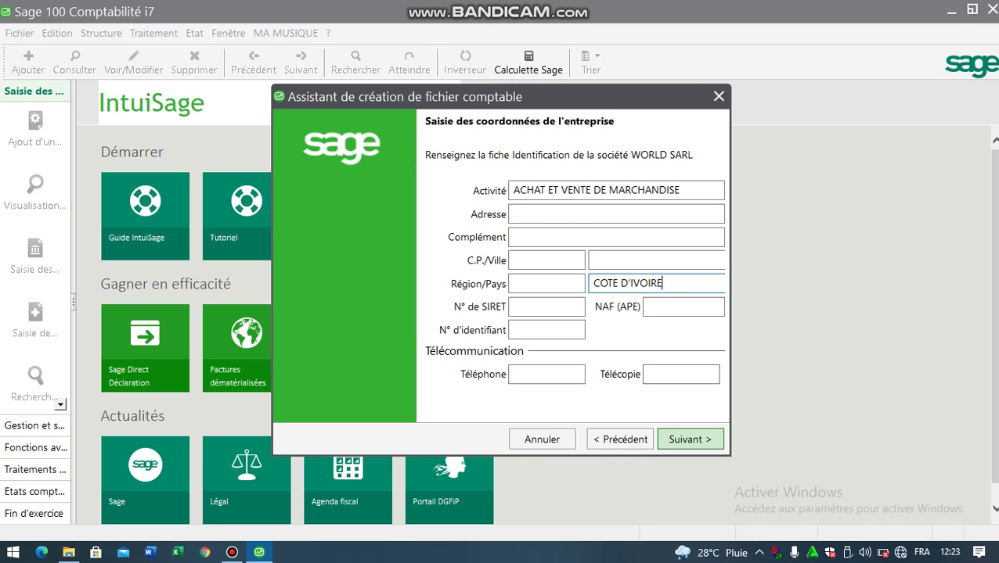
key("Return")
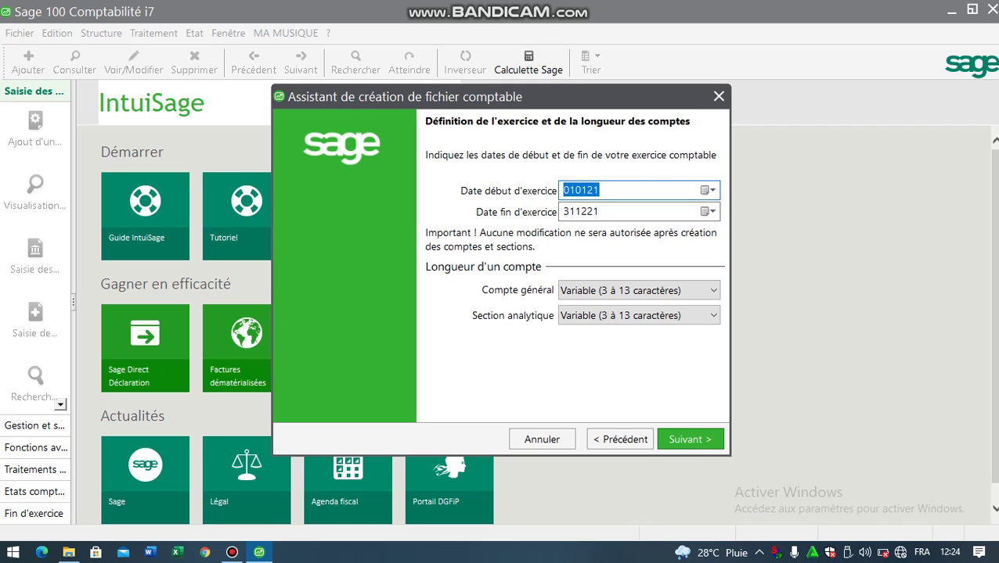
- Keep the general account length at Variable (3 à 13 caractères) and accept the fiscal year and account length settings
left_click(638, 290)
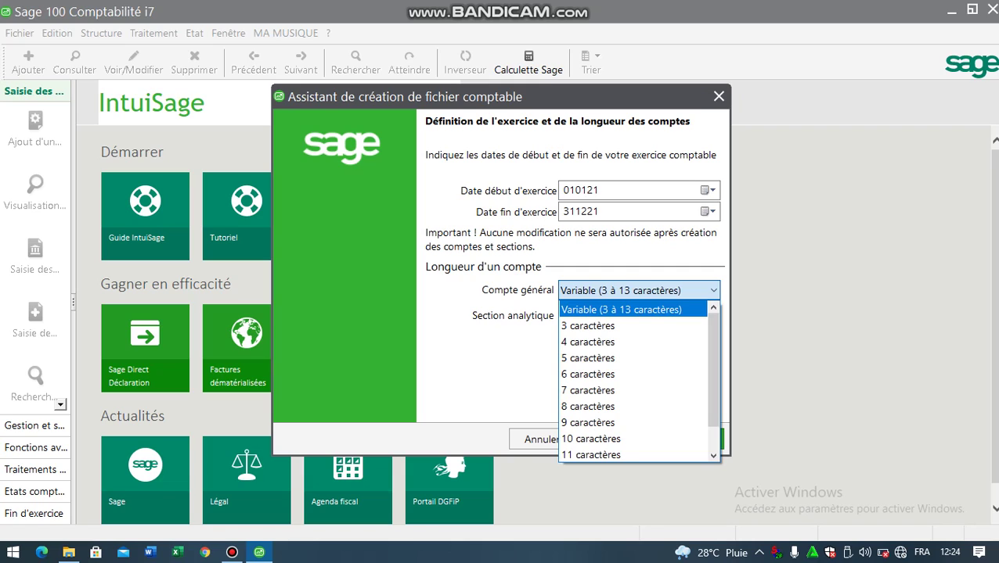
key("Return")
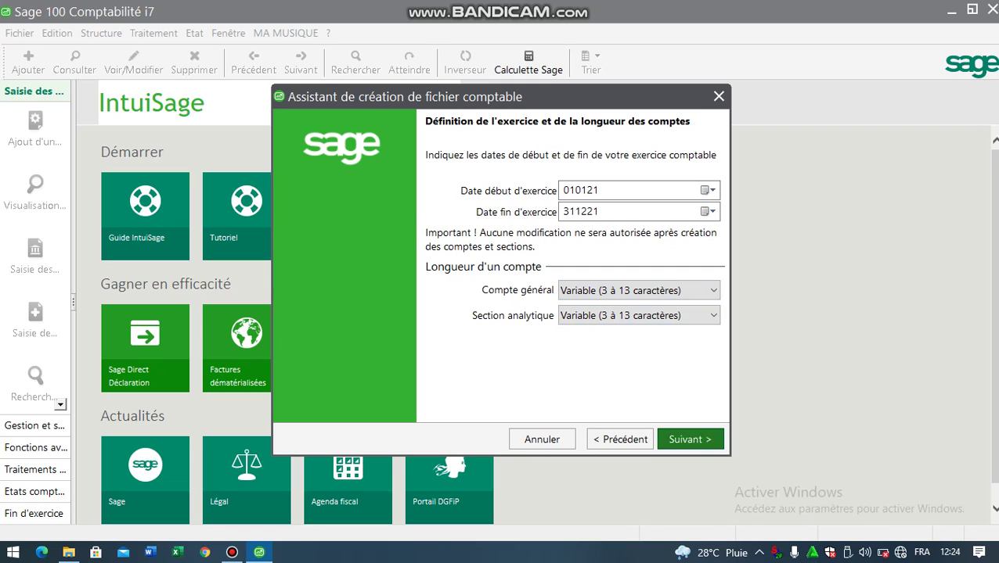
left_click(689, 439)
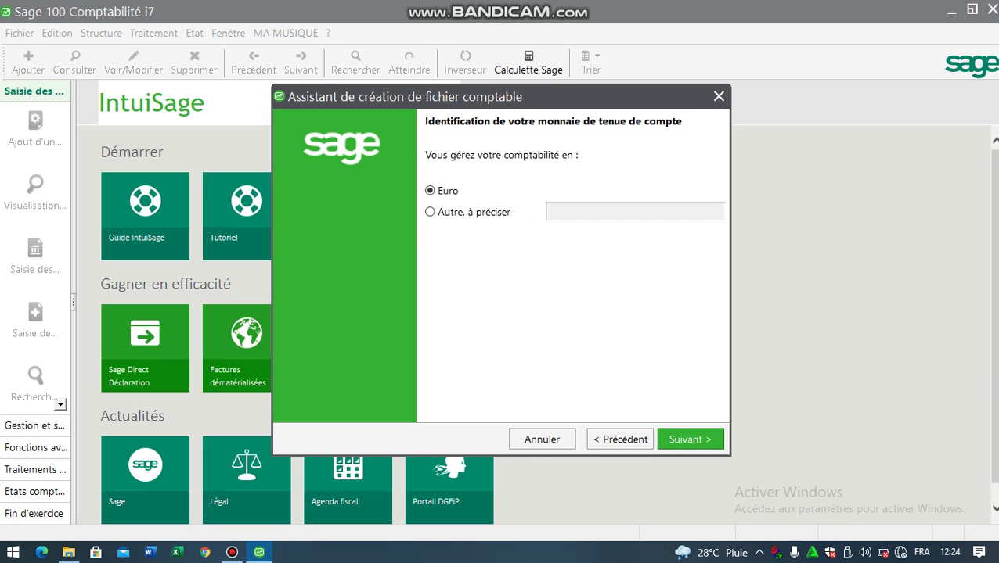
- Set the accounting currency to another currency than the euro, named FRANCS CFA
left_click(430, 212)
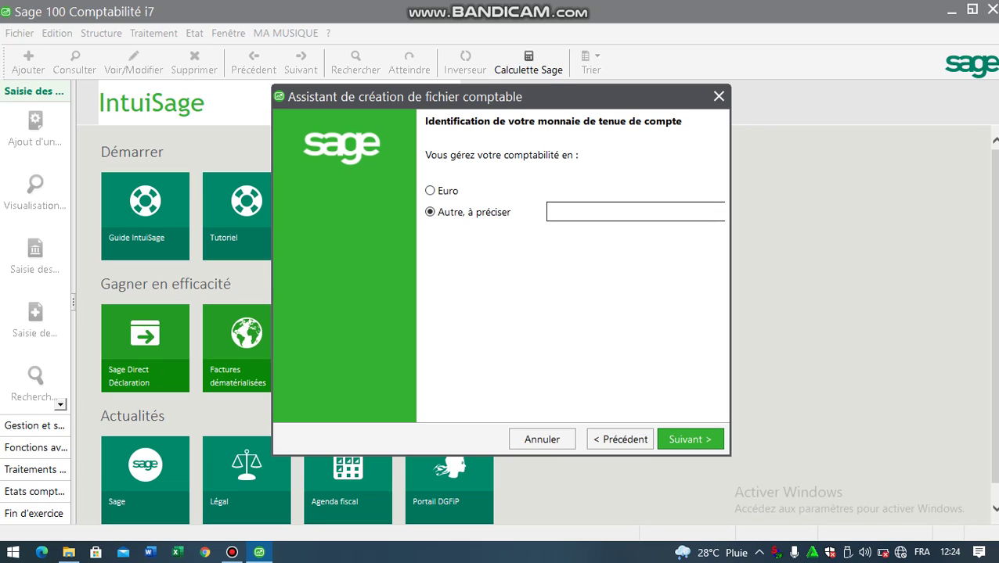
type("FR")
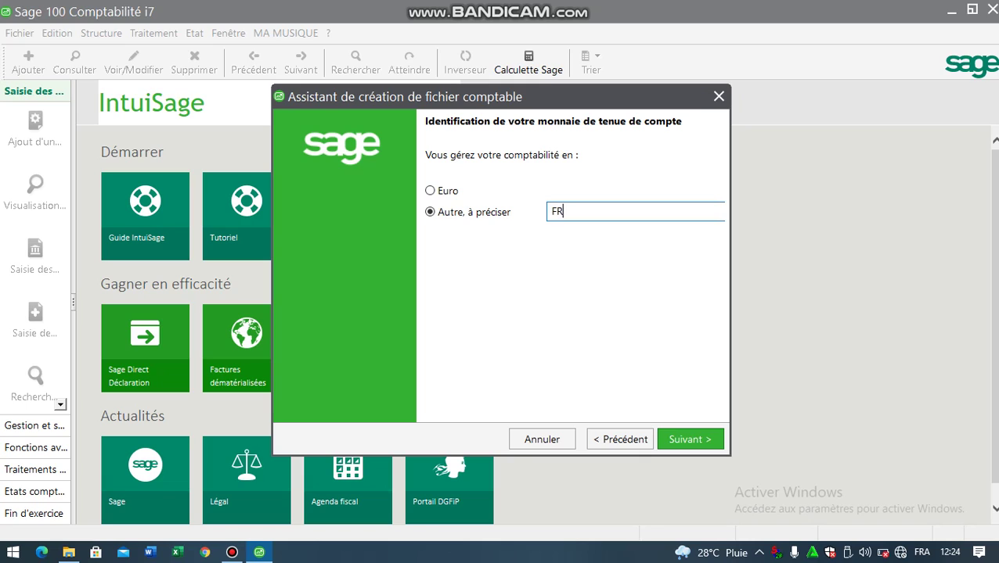
type("ANCS CFA")
key("Return")
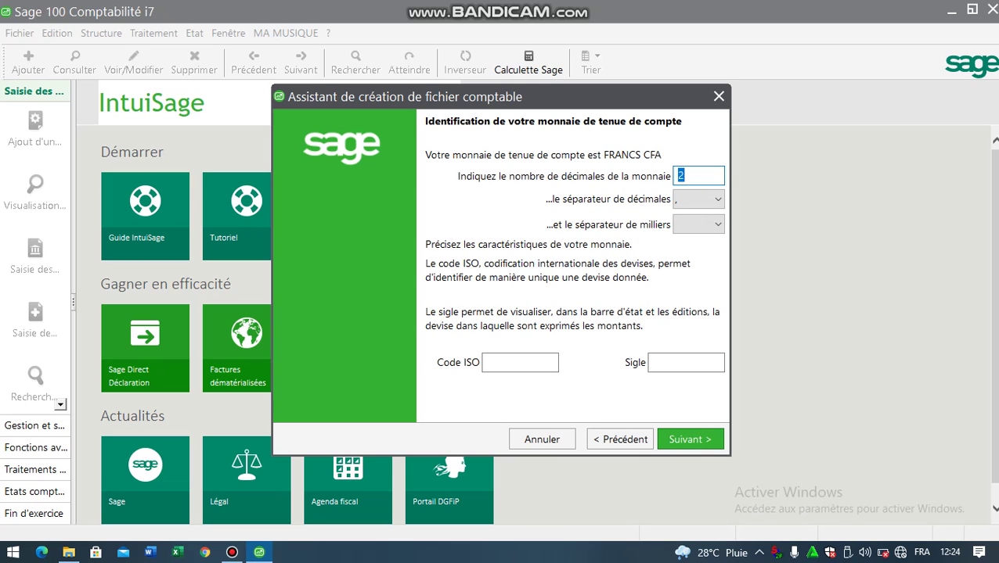
- Define the currency with 0 decimals, ISO code XOF and symbol CFA
key("BackSpace")
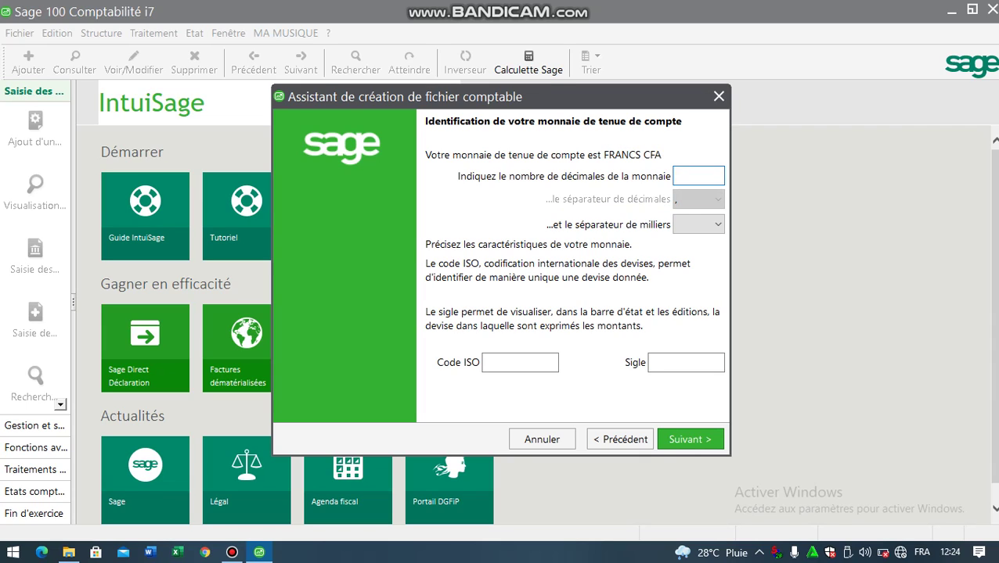
type("0")
left_click(516, 363)
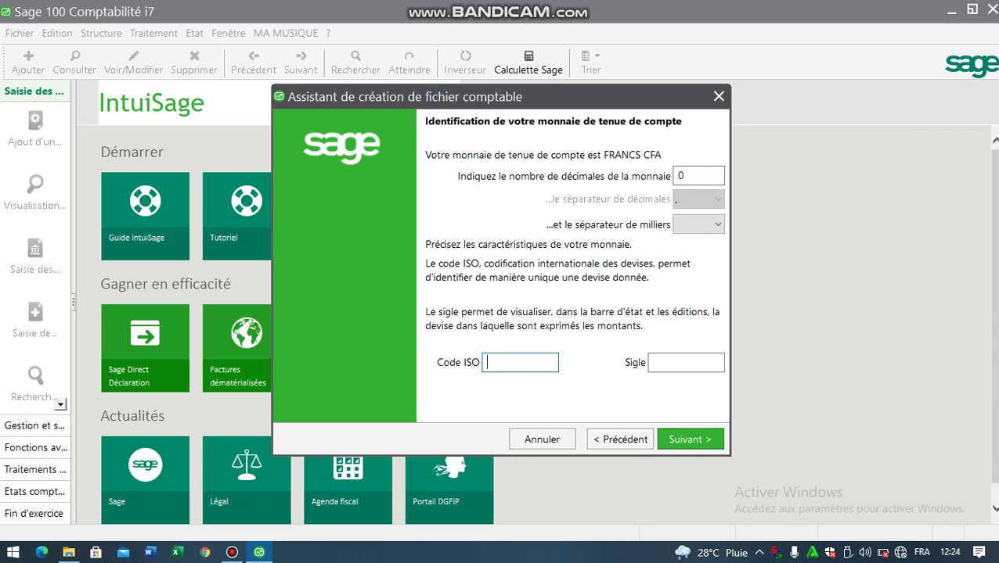
type("XOF")
left_click(685, 362)
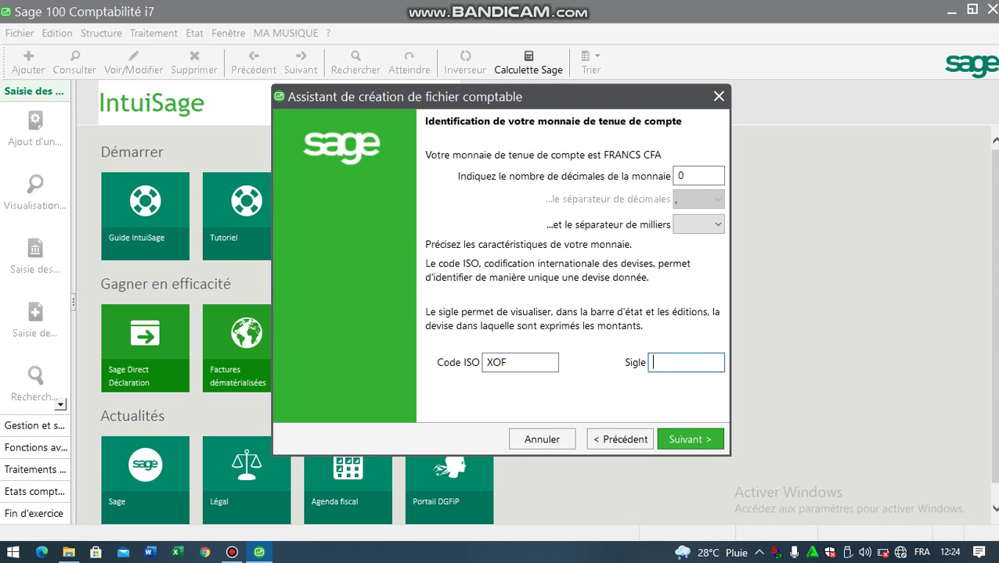
type("CFA")
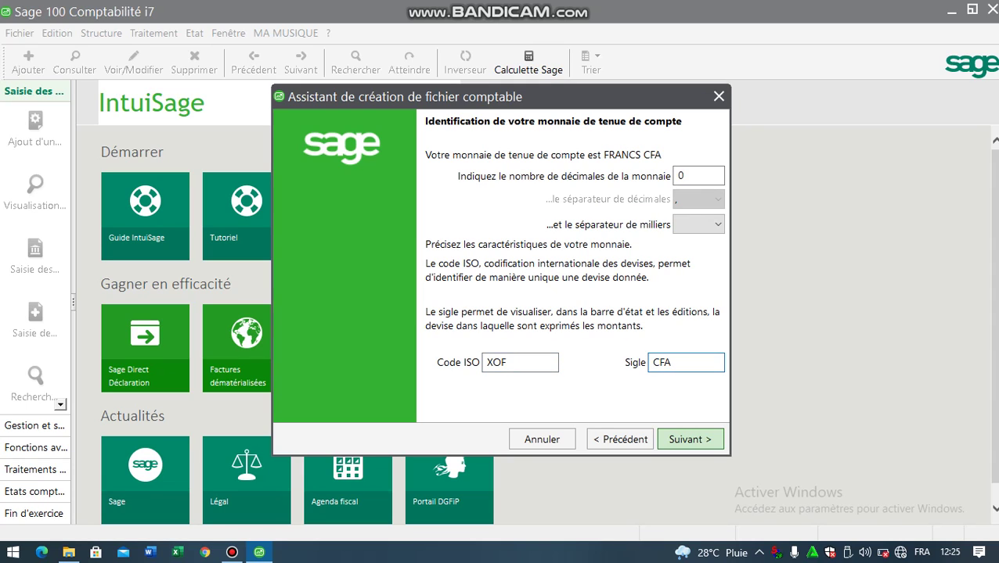
key("Return")
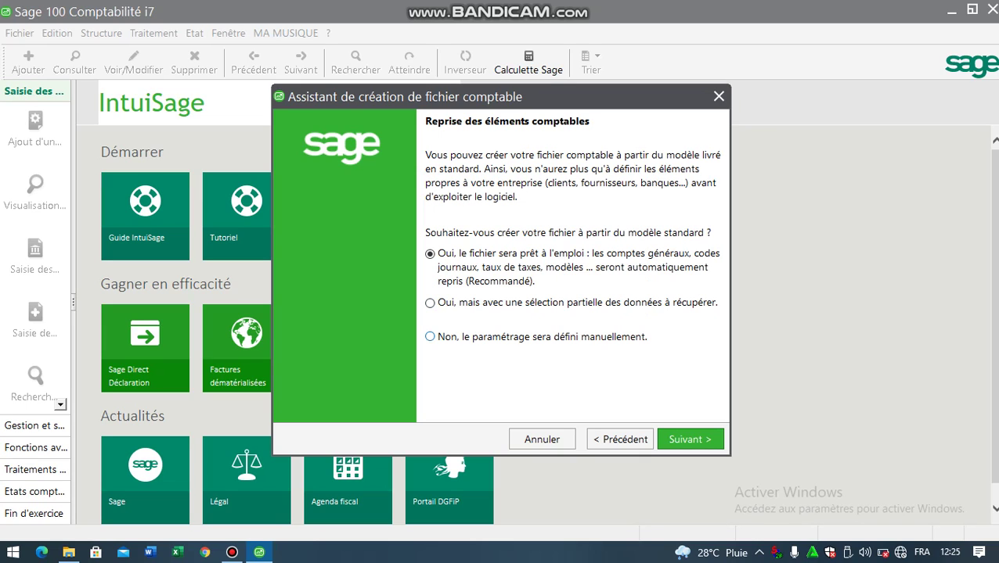
- Choose manual setup instead of the standard model and create the accounting file on the desktop as WORLD SARL
left_click(429, 337)
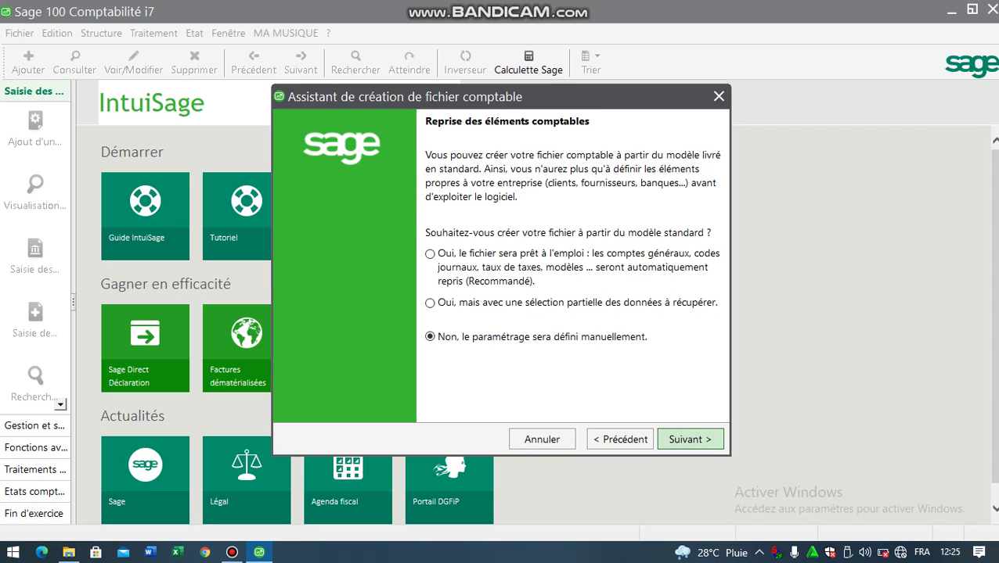
left_click(690, 439)
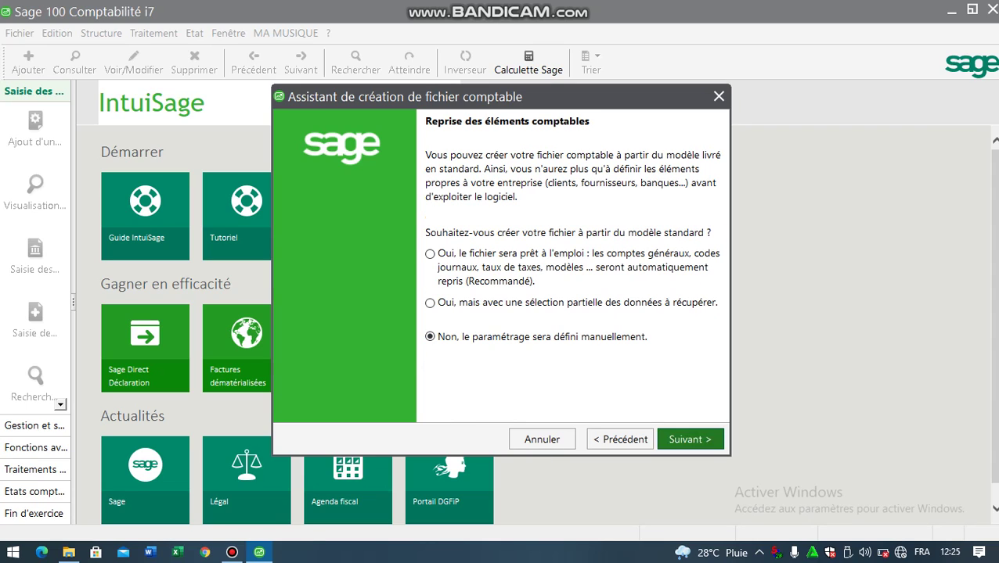
left_click(686, 239)
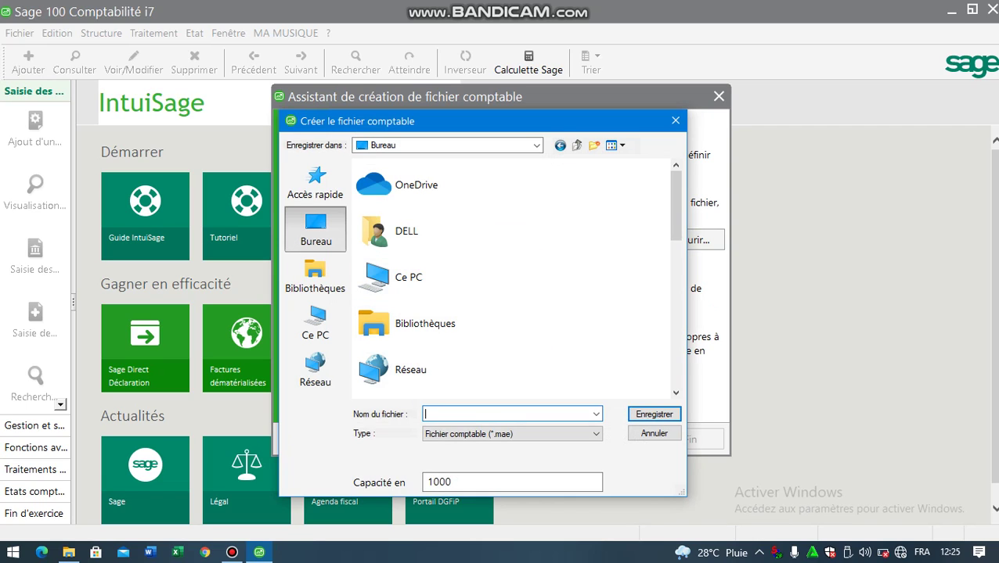
type("WOR")
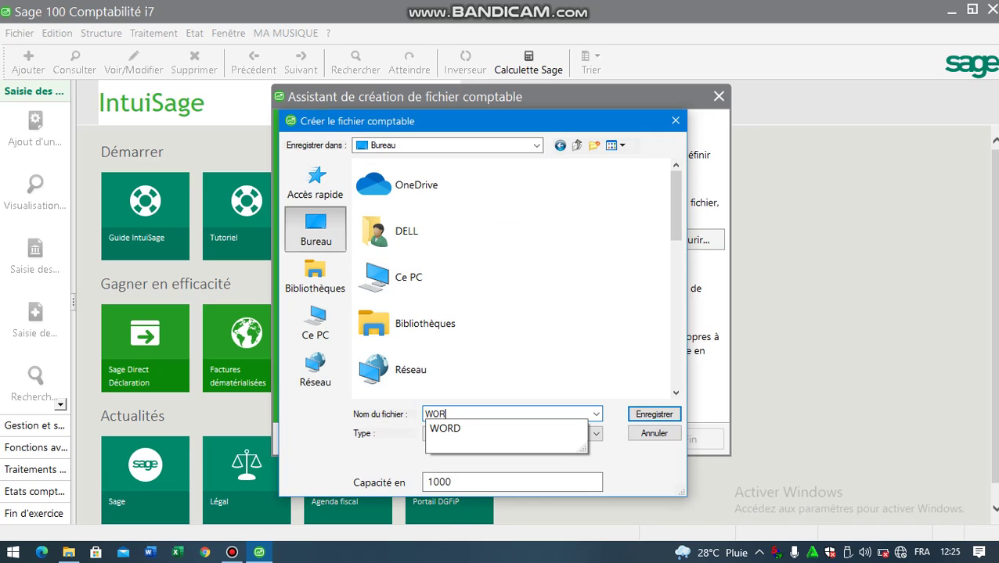
type("LD ")
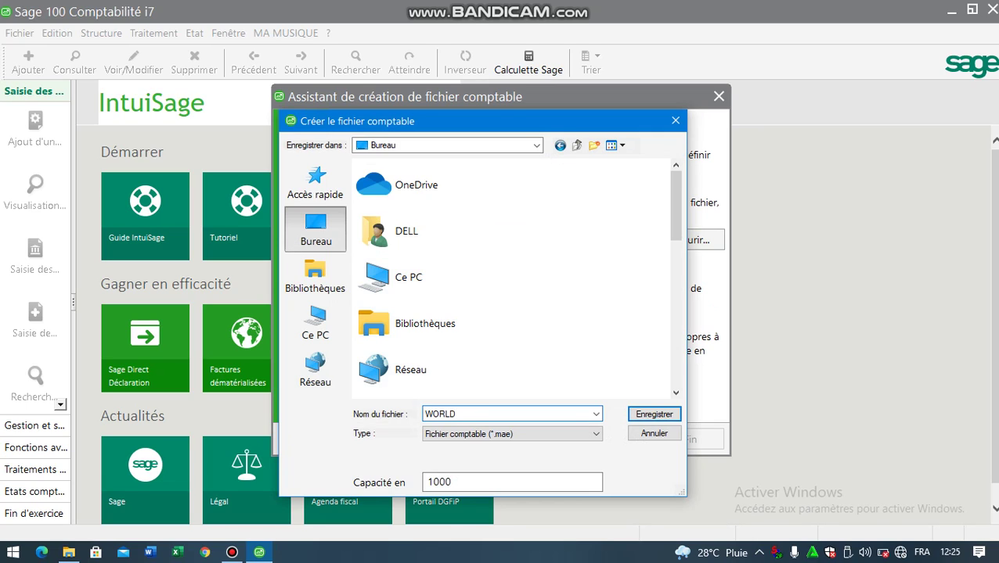
type("SARL")
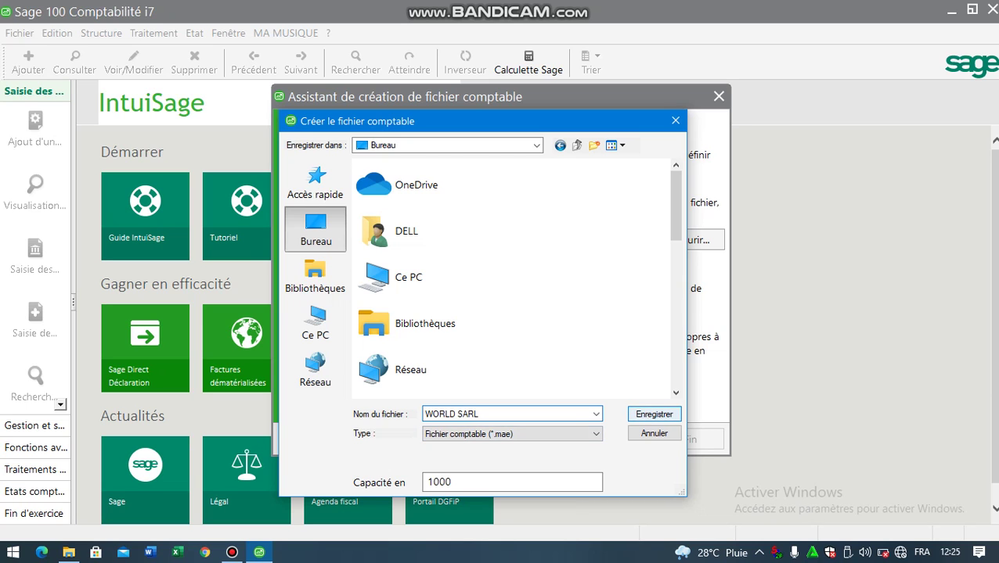
key("Return")
key("Return")
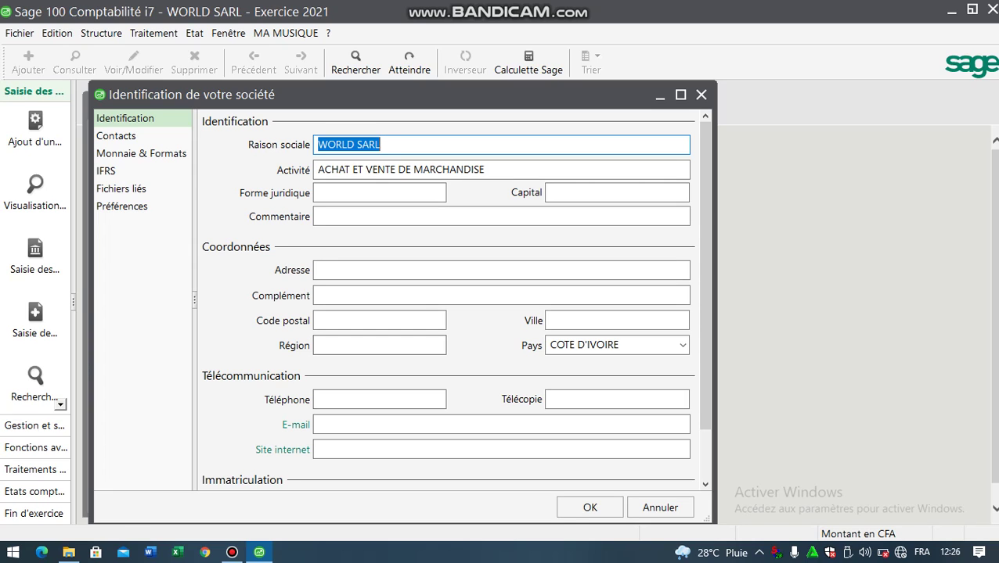
- Accept the company identification, leave the company settings and quit Sage 100 Comptabilité
left_click(589, 507)
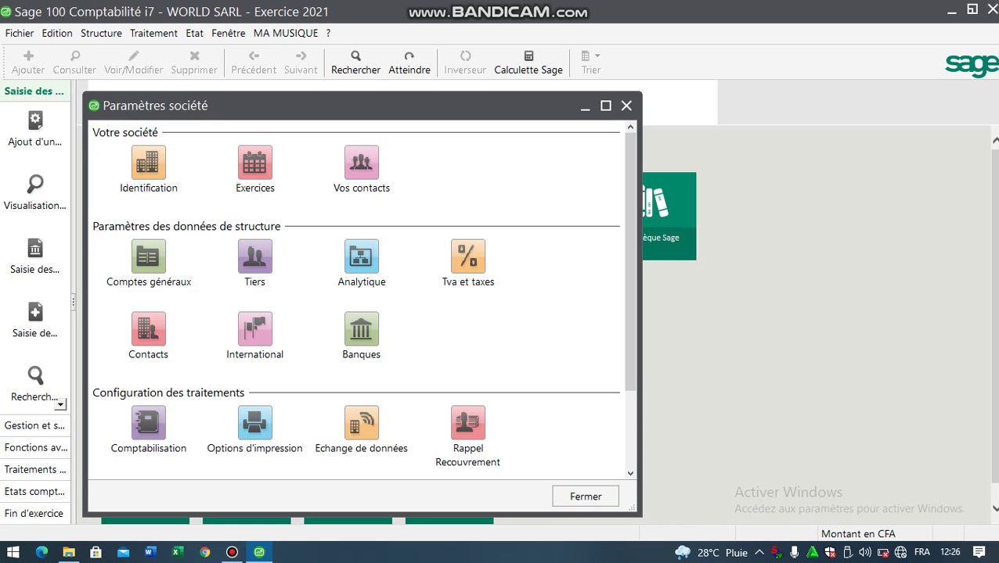
left_click(626, 105)
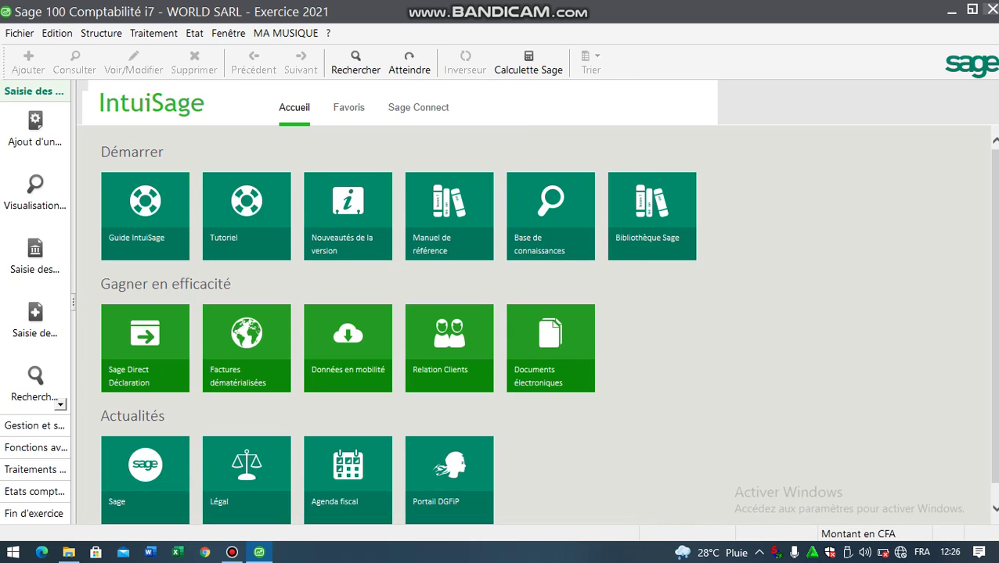
left_click(988, 10)
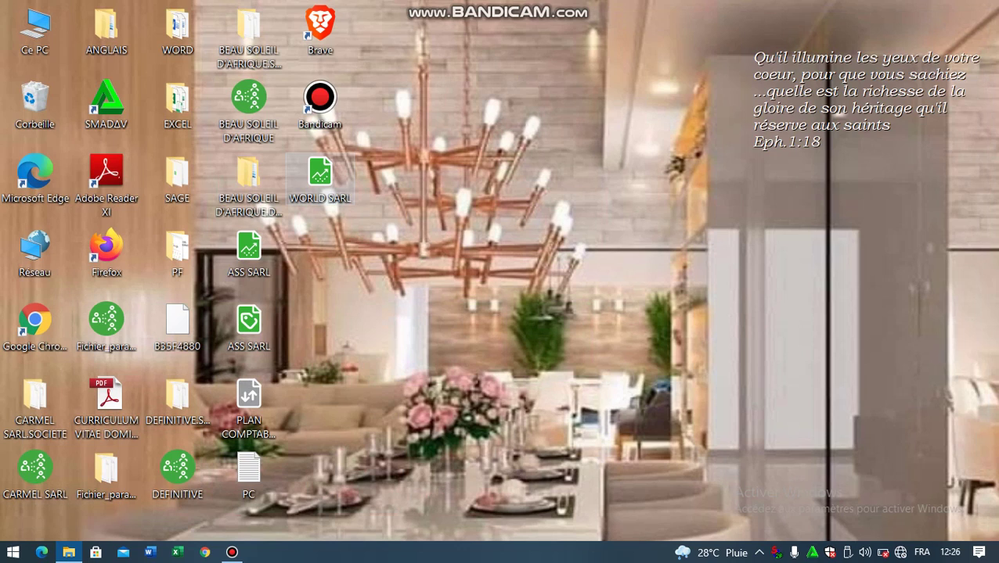
- Open the WORLD SARL accounting file from the desktop as <Administrateur> without a password
left_click(320, 178)
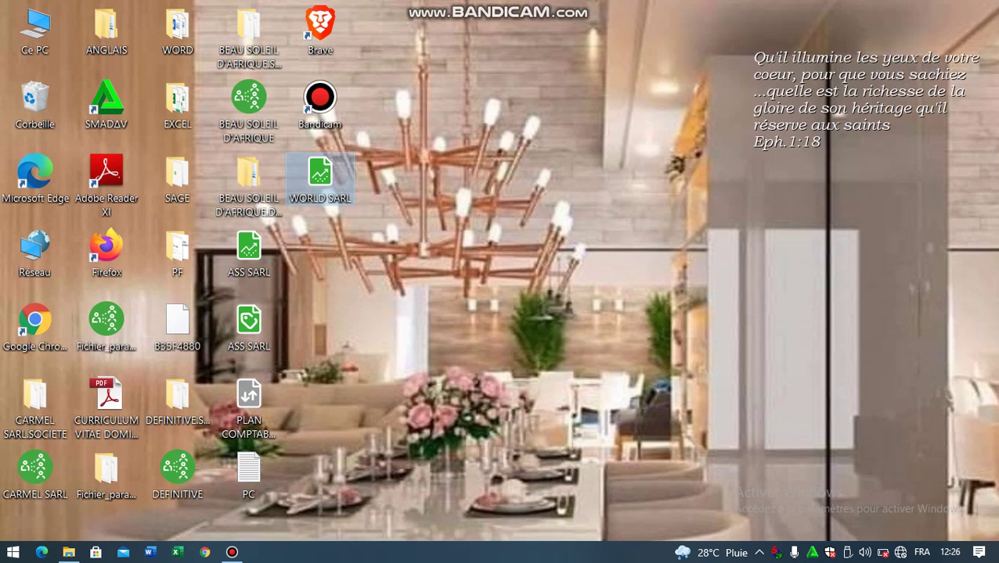
key("Return")
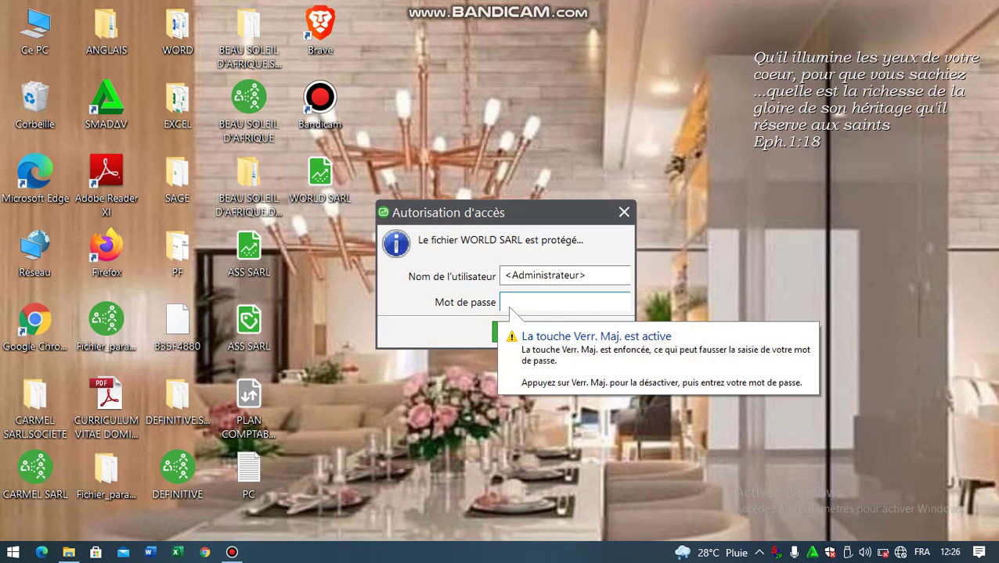
key("Return")
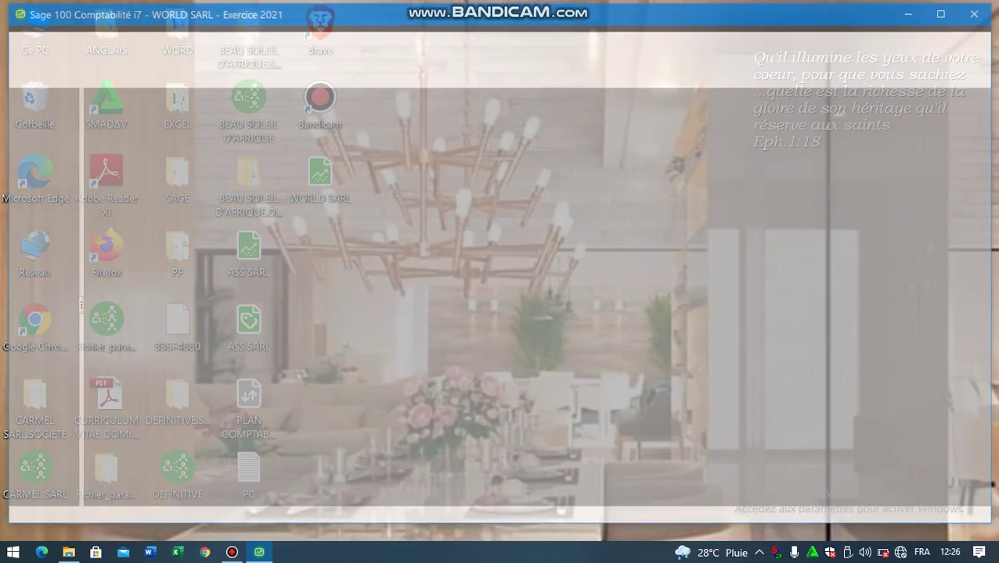